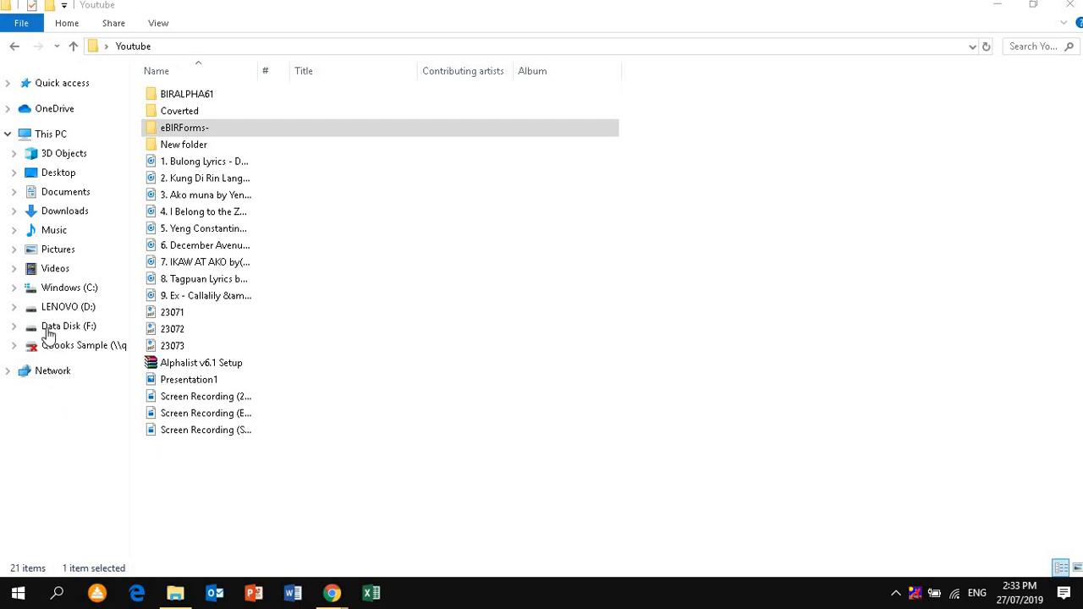
# Launch the BIRForms application from the eBIRForms- folder and widen its window to fill the screen
pyautogui.doubleClick(191, 137)
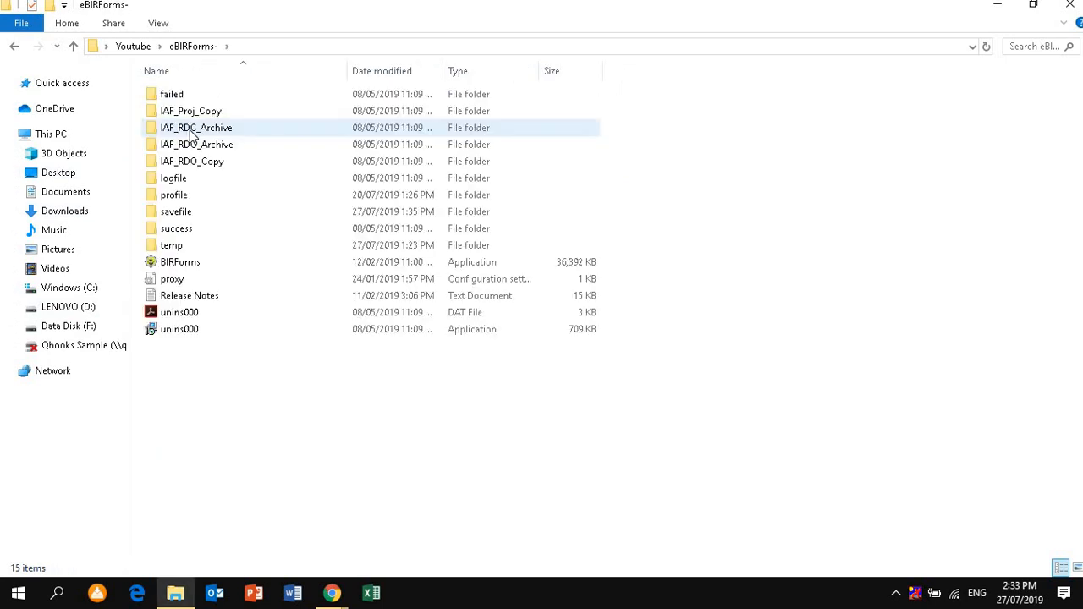
pyautogui.doubleClick(203, 265)
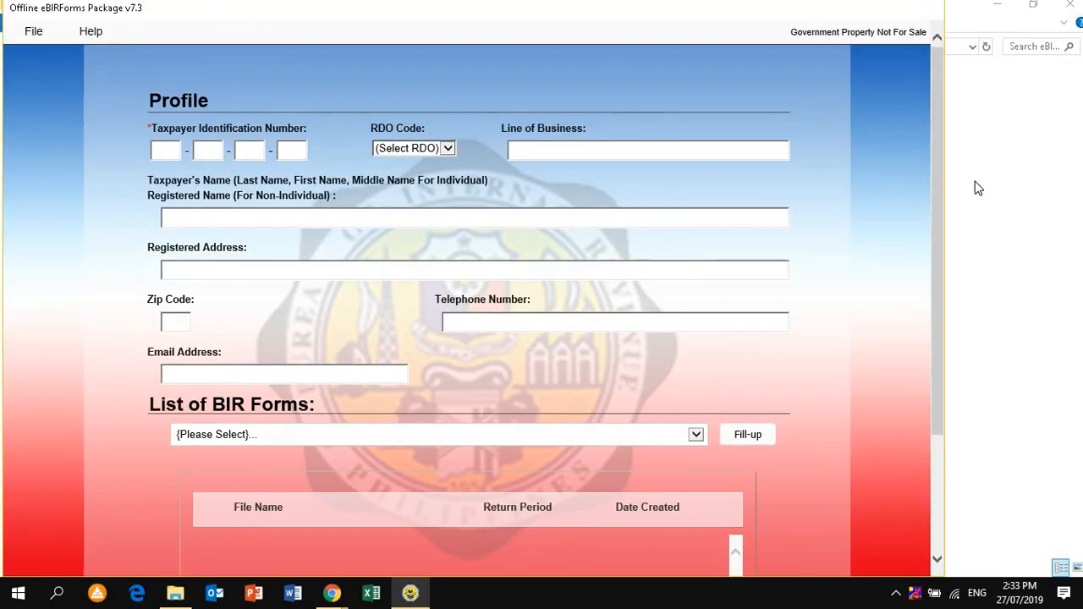
pyautogui.moveTo(945, 181); pyautogui.dragTo(1074, 181)
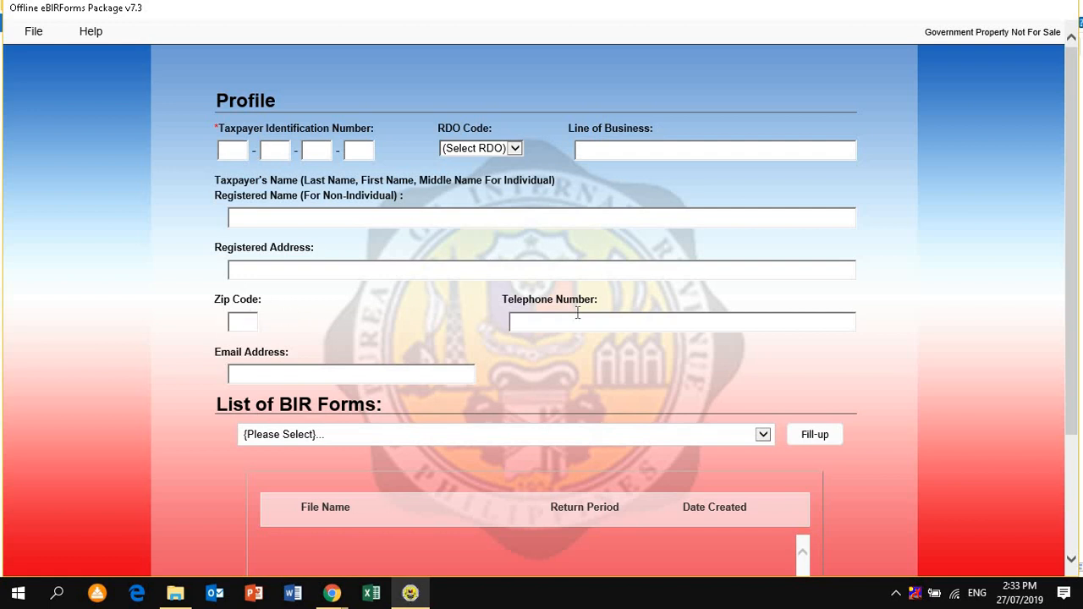
# Enter the taxpayer identification number to load the profile and open BIR Form No. 1601-EQ for filling up
pyautogui.click(606, 318)
pyautogui.click(238, 148)
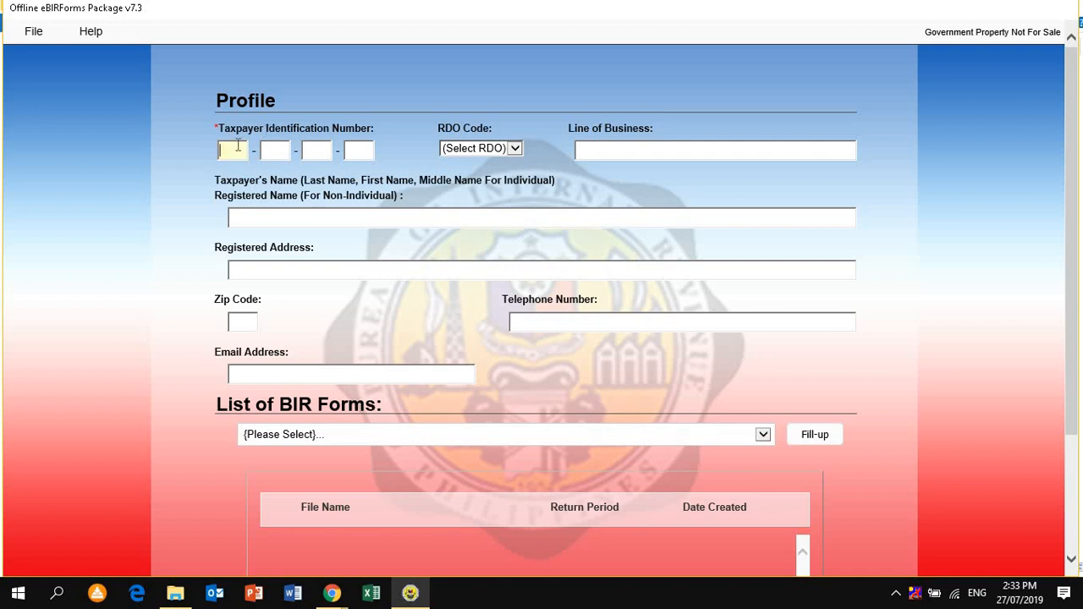
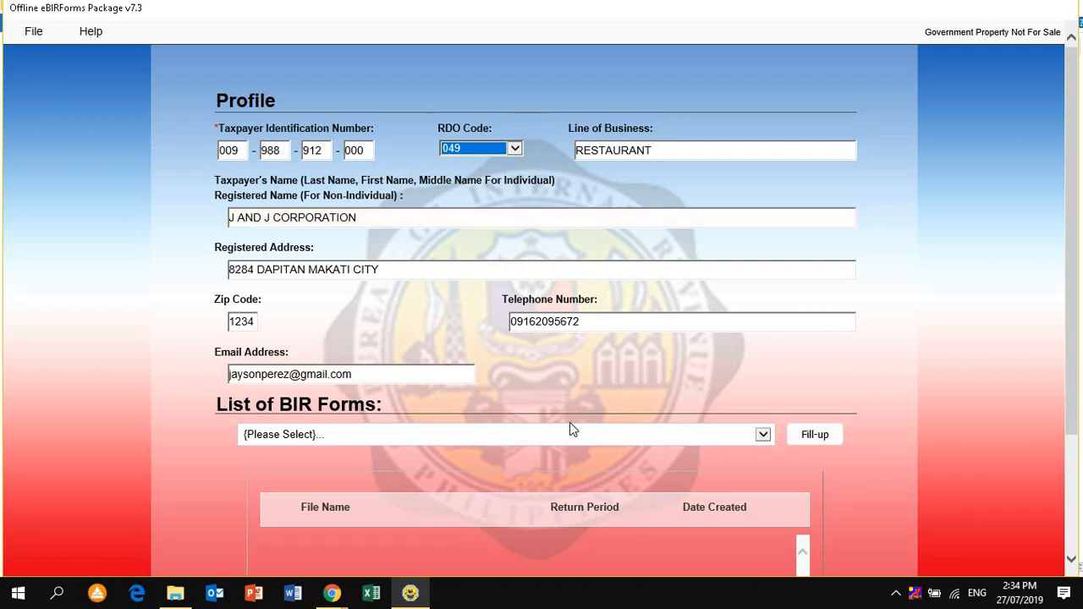
pyautogui.click(762, 435)
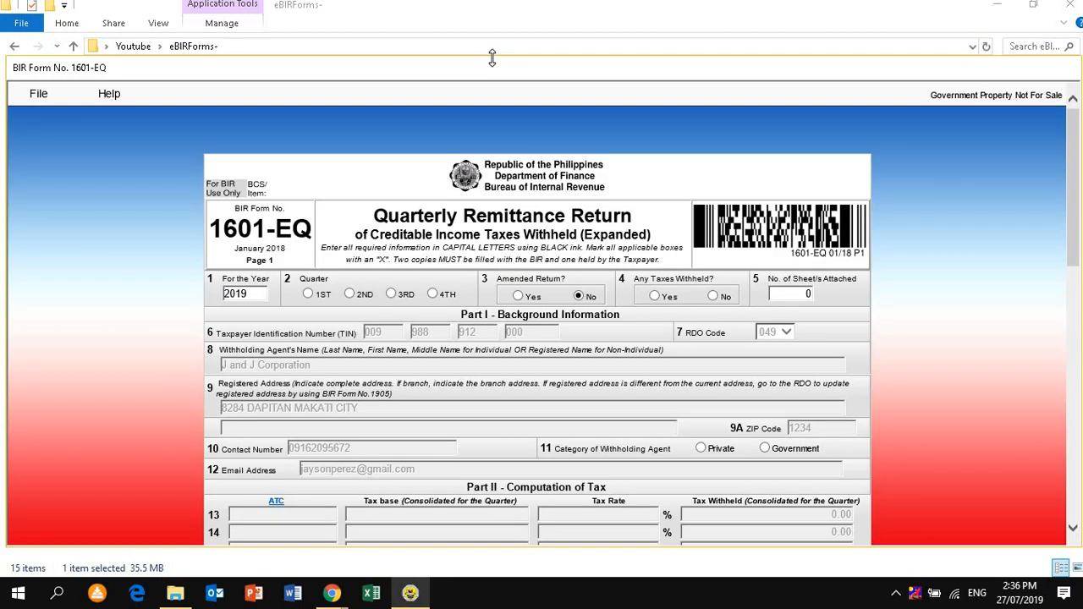
pyautogui.moveTo(491, 57); pyautogui.dragTo(496, 16)
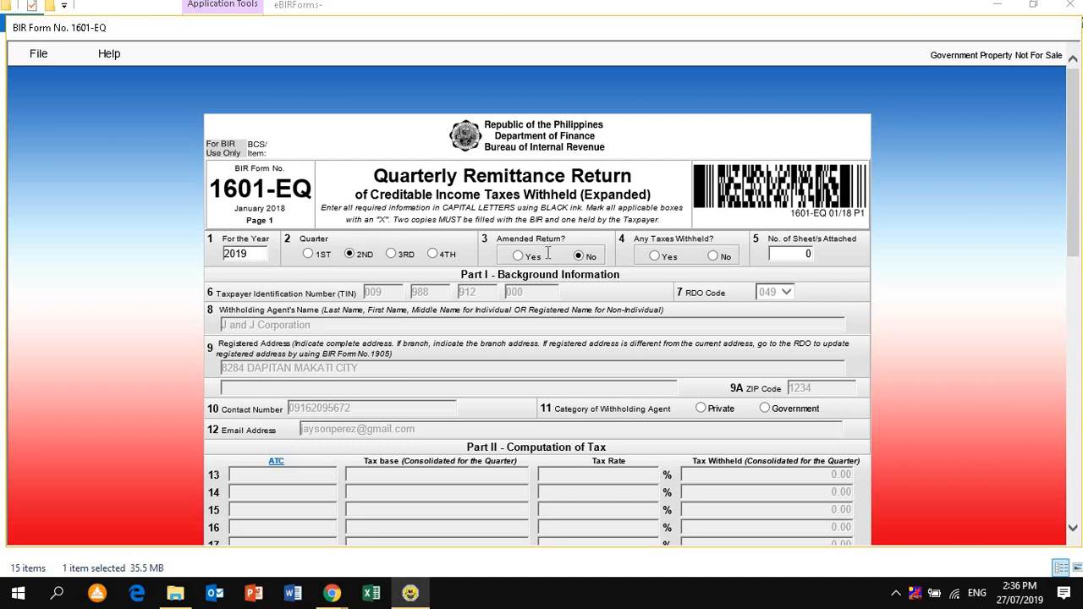
# Mark the return as not amended with taxes withheld, and set the withholding agent category to Private
pyautogui.click(518, 255)
pyautogui.click(580, 257)
pyautogui.click(654, 263)
pyautogui.moveTo(1076, 227); pyautogui.dragTo(1076, 302)
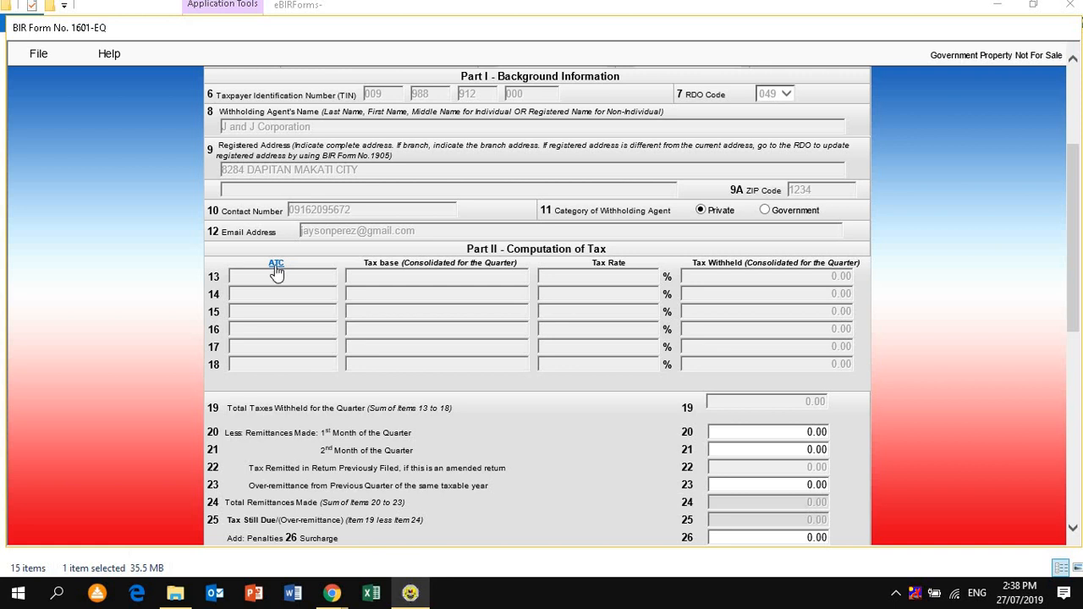
# Add the tax codes WI010, WC100, WC120 and WC158 to the computation of tax from the ATC list
pyautogui.click(275, 265)
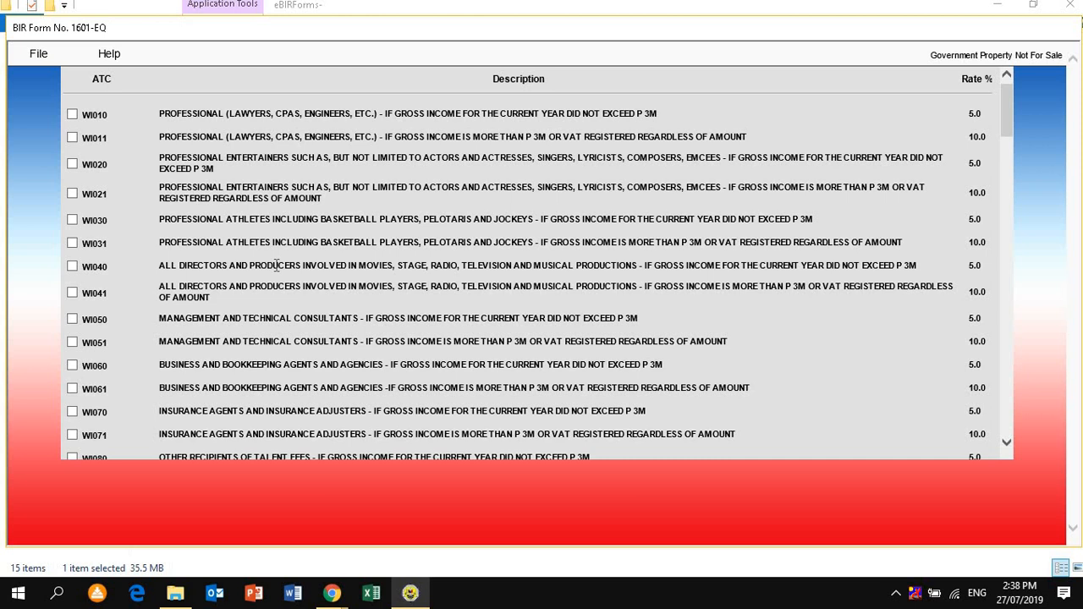
pyautogui.click(72, 115)
pyautogui.moveTo(1007, 107); pyautogui.dragTo(1021, 339)
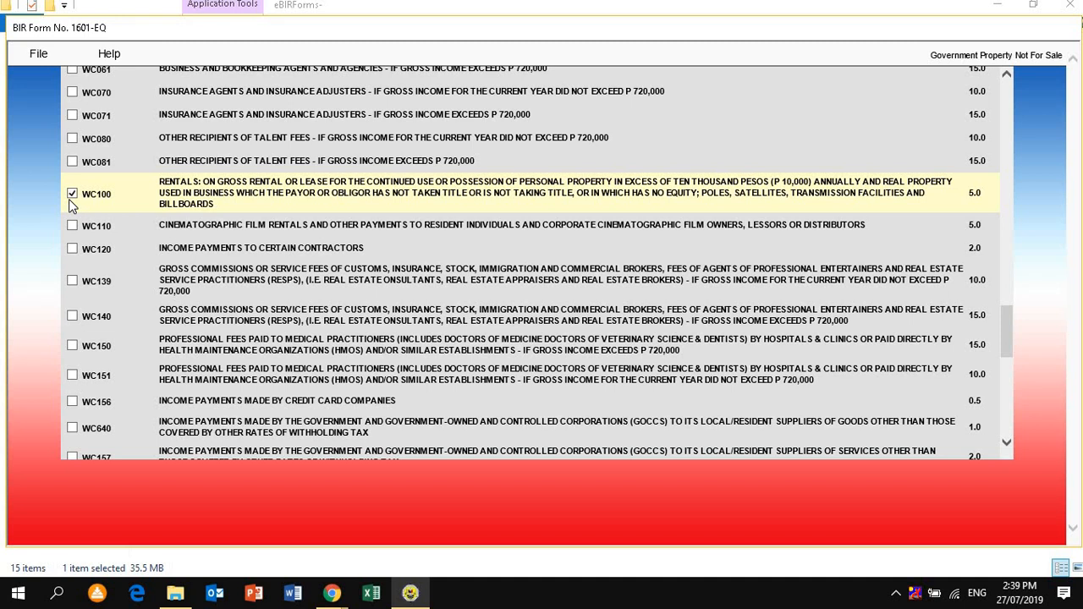
pyautogui.click(72, 249)
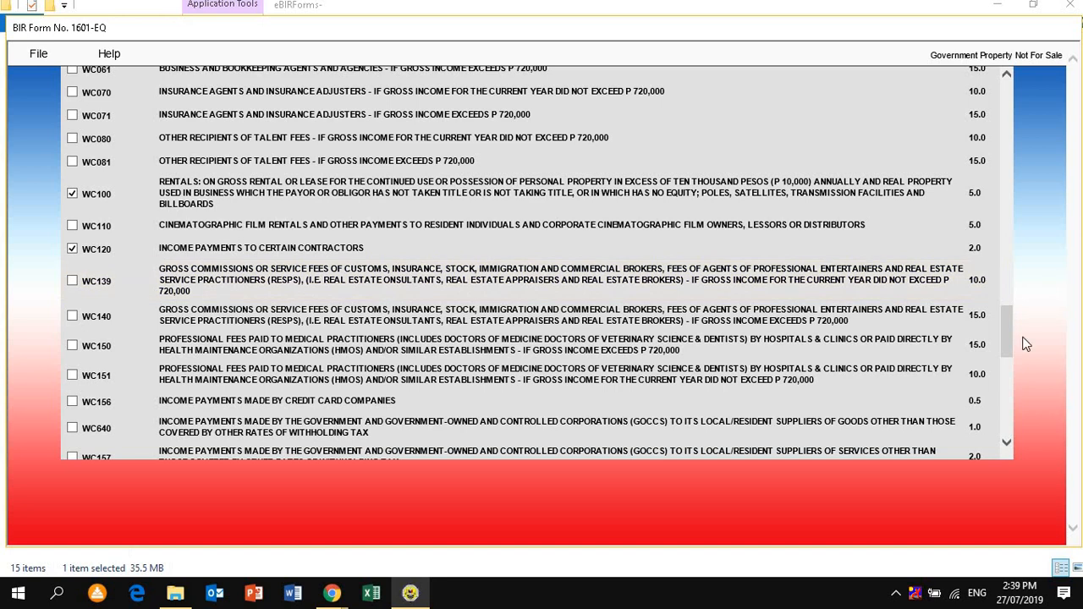
pyautogui.moveTo(1009, 341); pyautogui.dragTo(1010, 430)
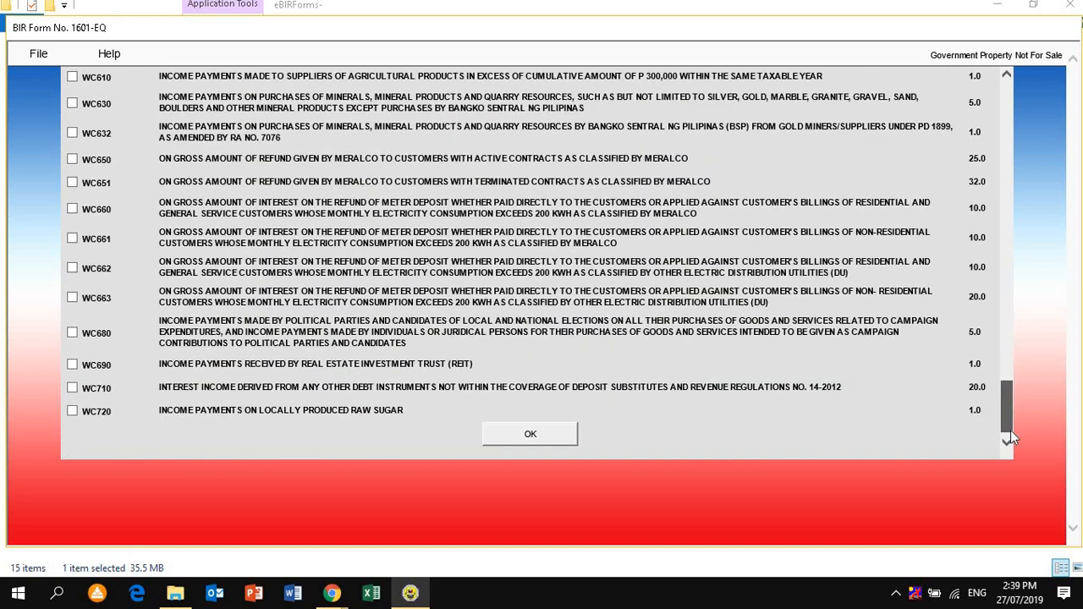
pyautogui.click(543, 435)
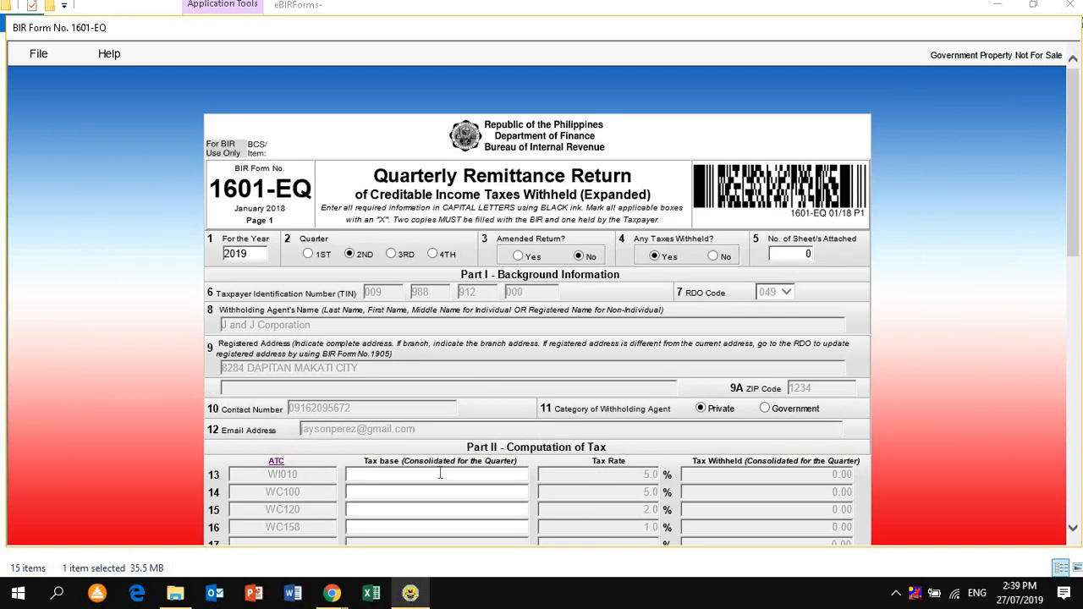
# Enter the quarterly tax bases: 100,000 for WI010, 120,000 for WC100, 100,000 for WC120 and 120,000 for WC158
pyautogui.moveTo(1072, 239); pyautogui.dragTo(1073, 295)
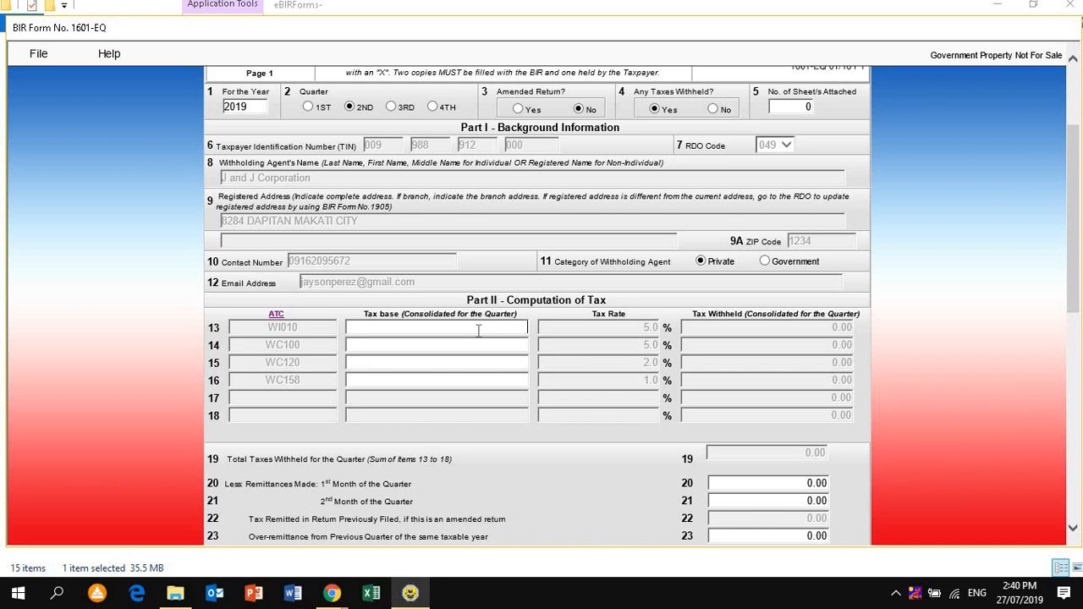
pyautogui.write('100,000')
pyautogui.press('Tab')
pyautogui.write('120000')
pyautogui.press('Tab')
pyautogui.write('100000')
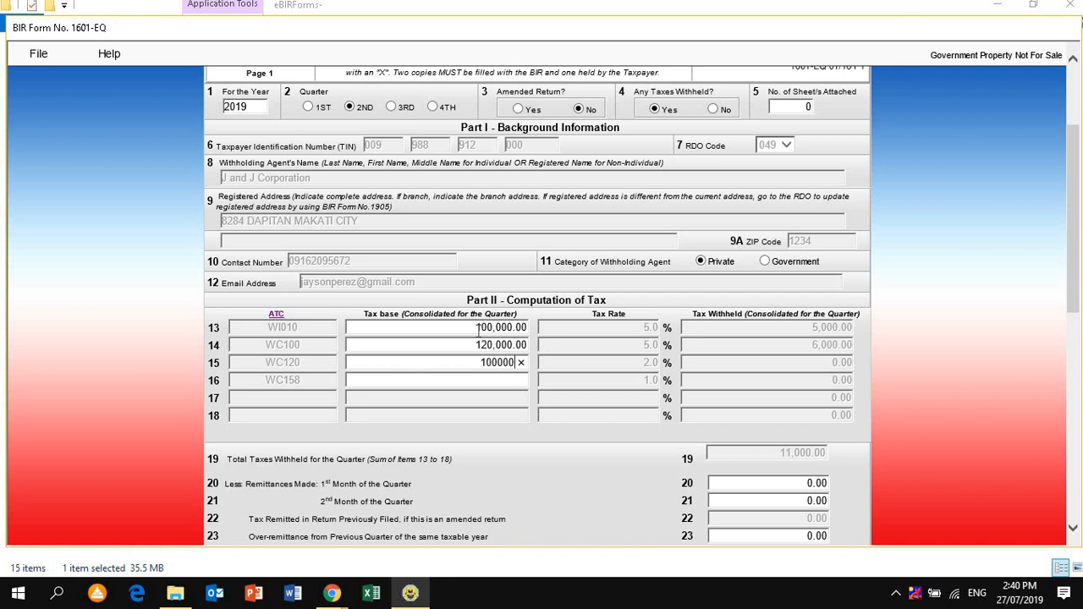
pyautogui.press('Tab')
pyautogui.write('12')
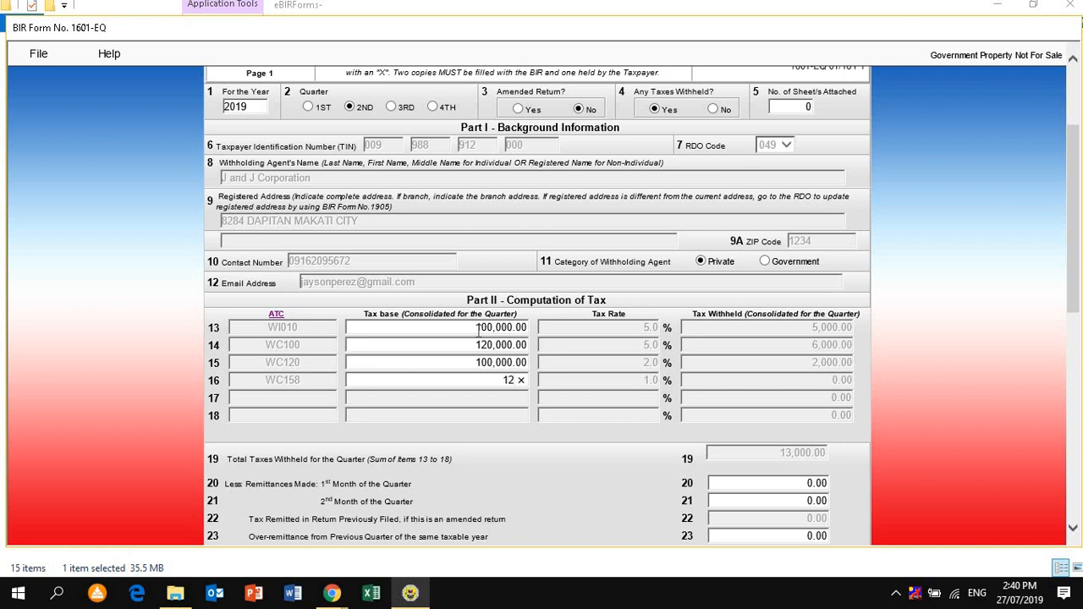
pyautogui.write('0000')
pyautogui.press('Tab')
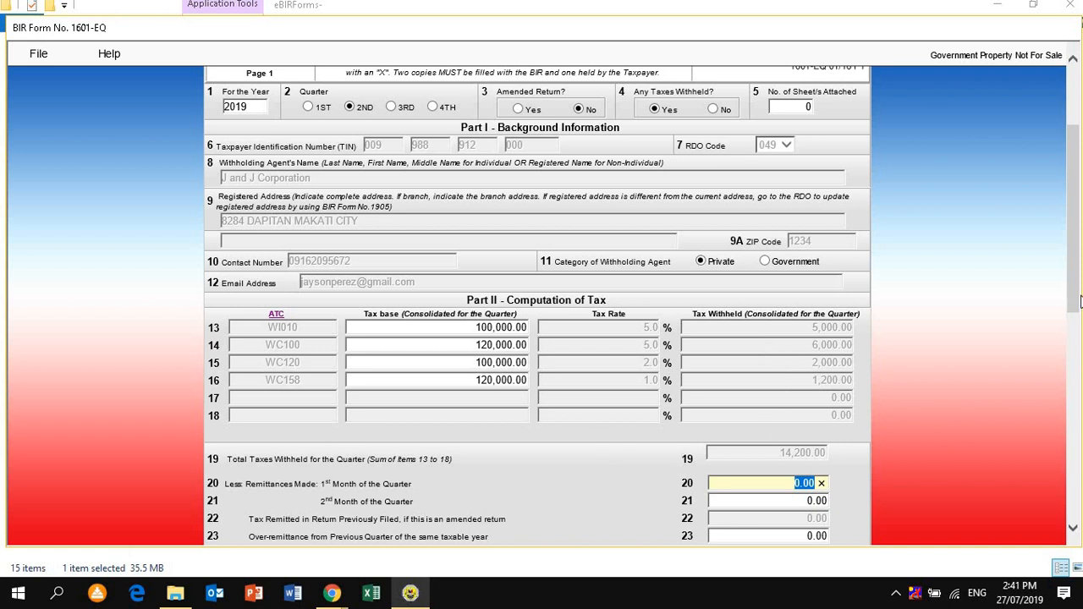
# Enter the remittances made: 2,000 for the first month of the quarter and 3,000 for the second month
pyautogui.scroll(-5, 1075, 282)
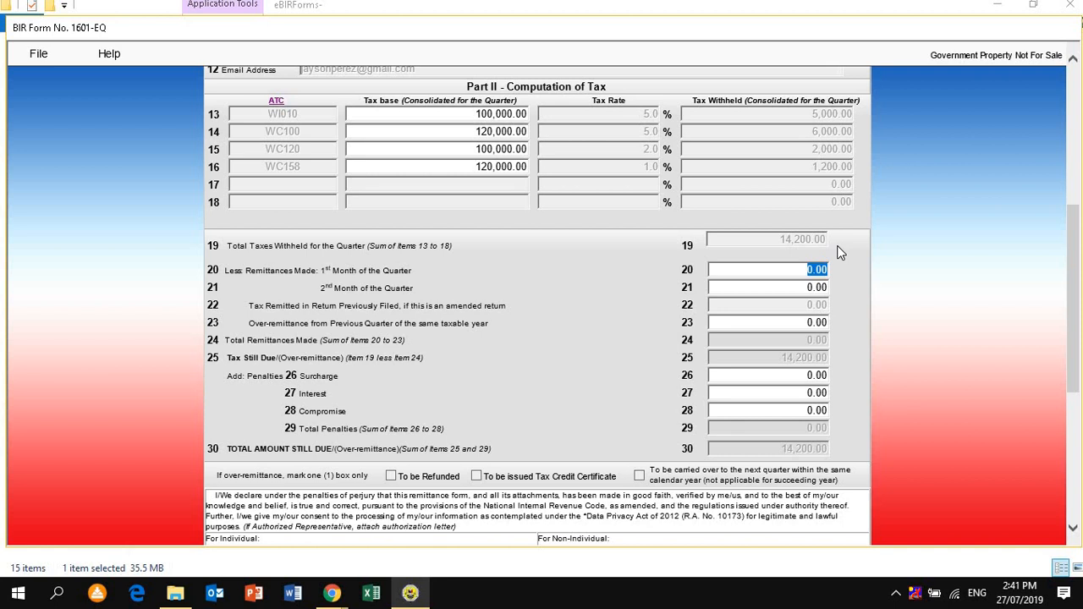
pyautogui.click(814, 288)
pyautogui.click(811, 270)
pyautogui.write('2,000')
pyautogui.press('Tab')
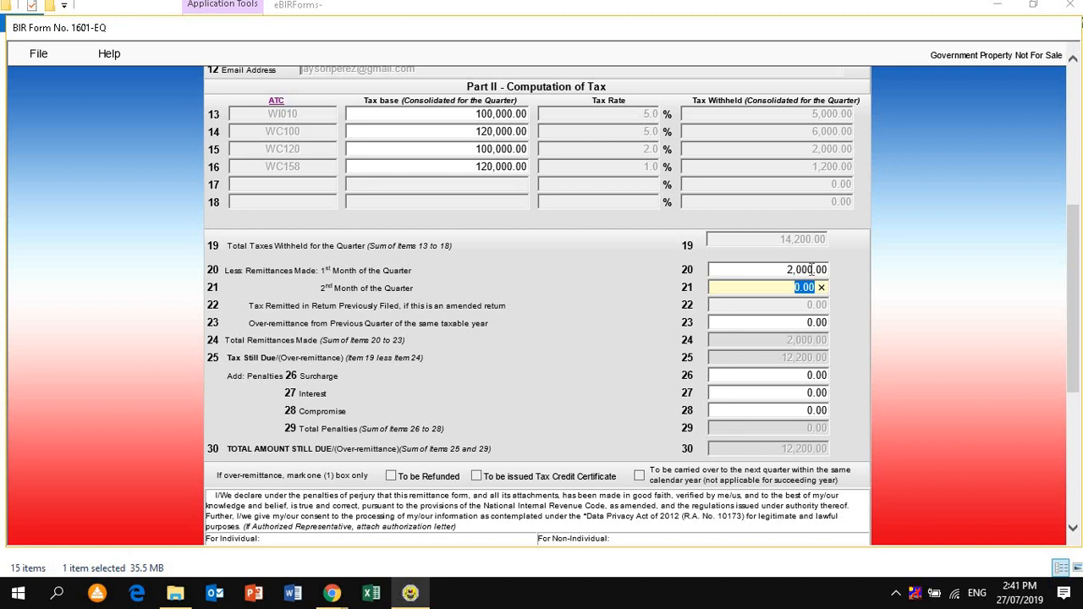
pyautogui.write('3000')
pyautogui.press('Tab')
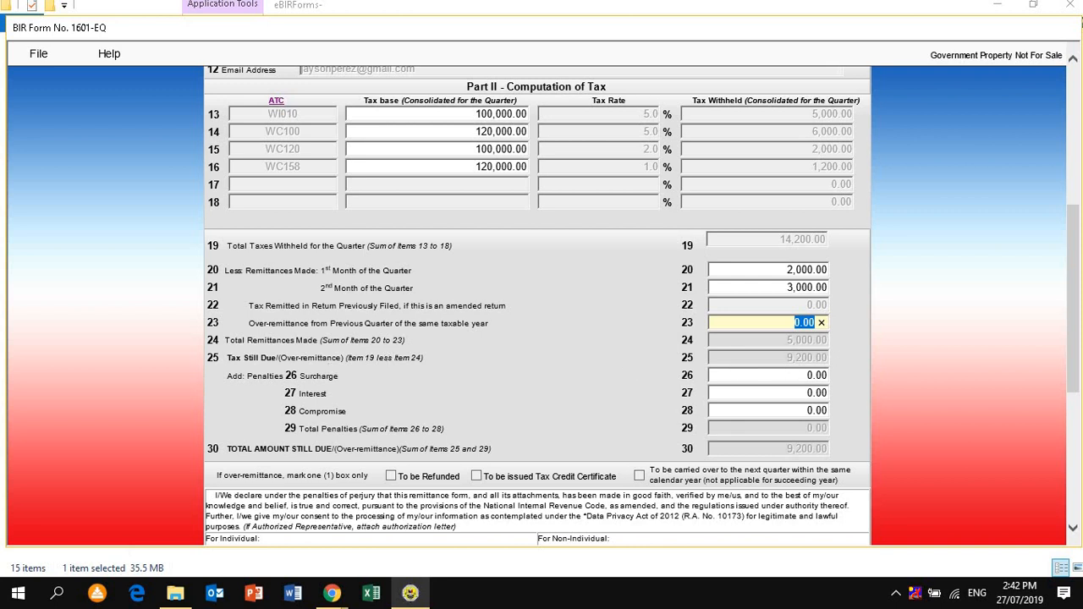
# Validate the completed 1601-EQ return and dismiss the validation message
pyautogui.scroll(-3, 1076, 306)
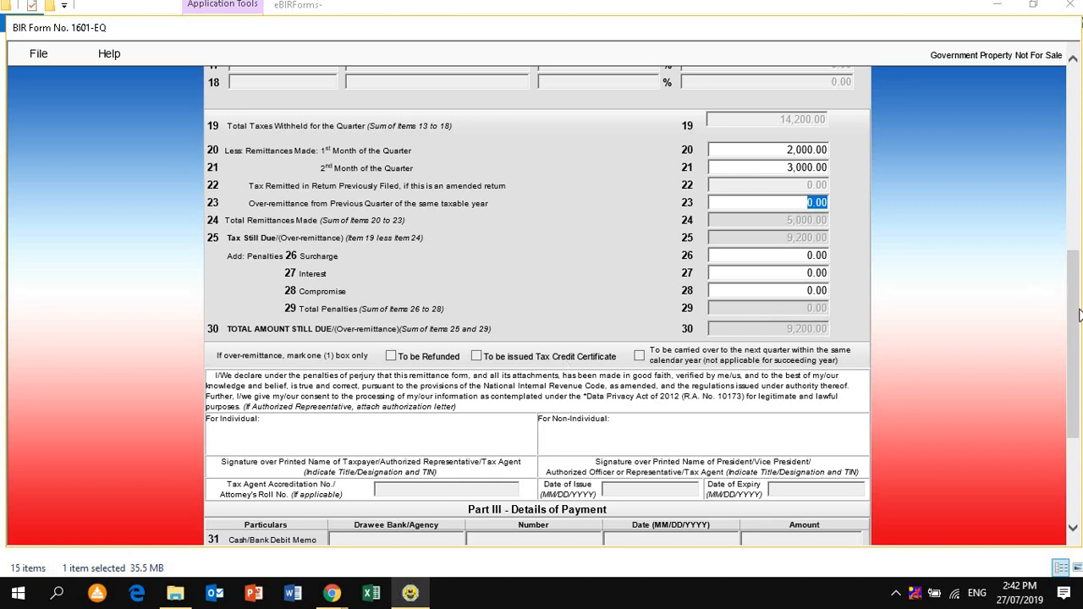
pyautogui.moveTo(1079, 314); pyautogui.dragTo(1078, 394)
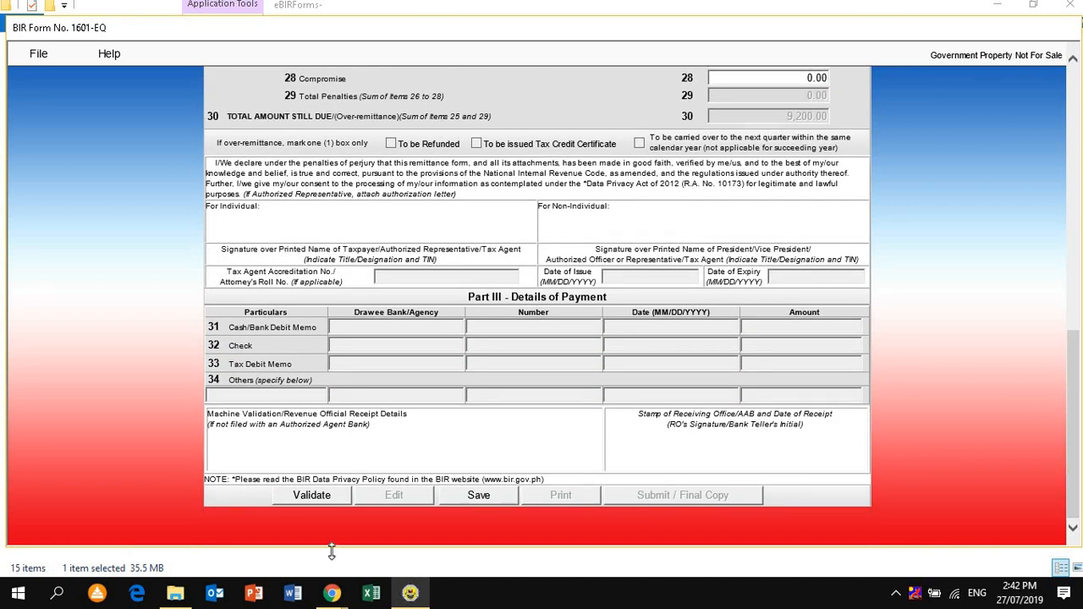
pyautogui.click(329, 495)
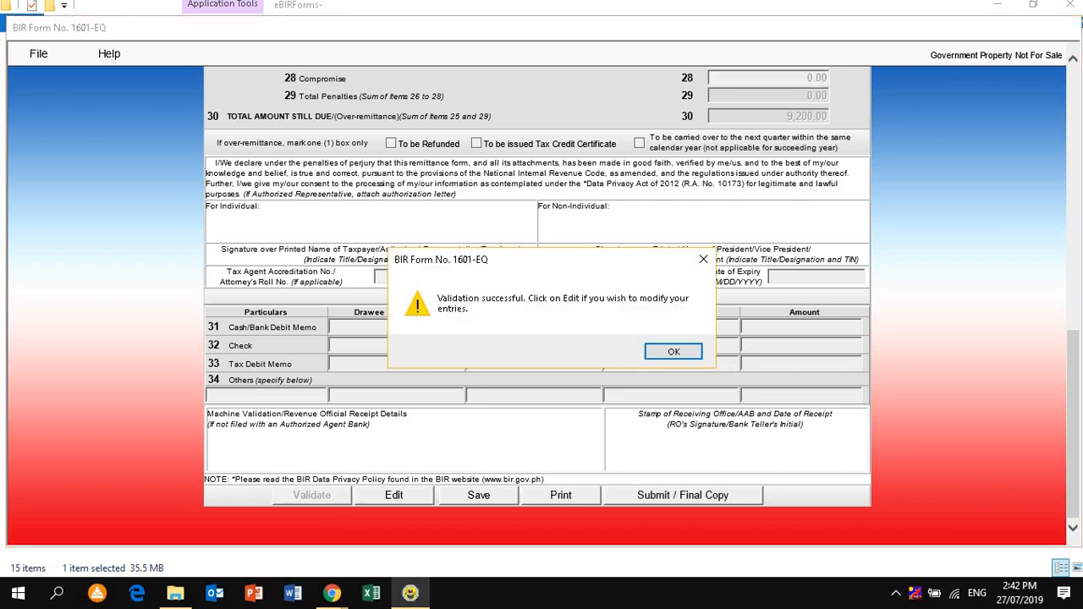
pyautogui.press('super')
pyautogui.click(665, 355)
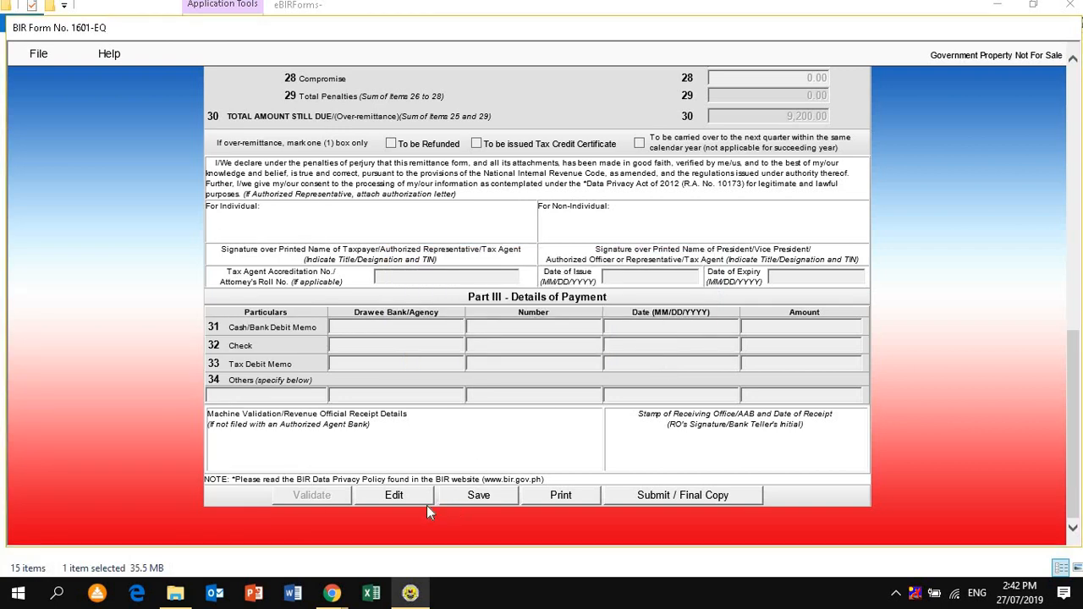
# Save the validated 1601-EQ return and close the save messages
pyautogui.click(471, 497)
pyautogui.click(631, 354)
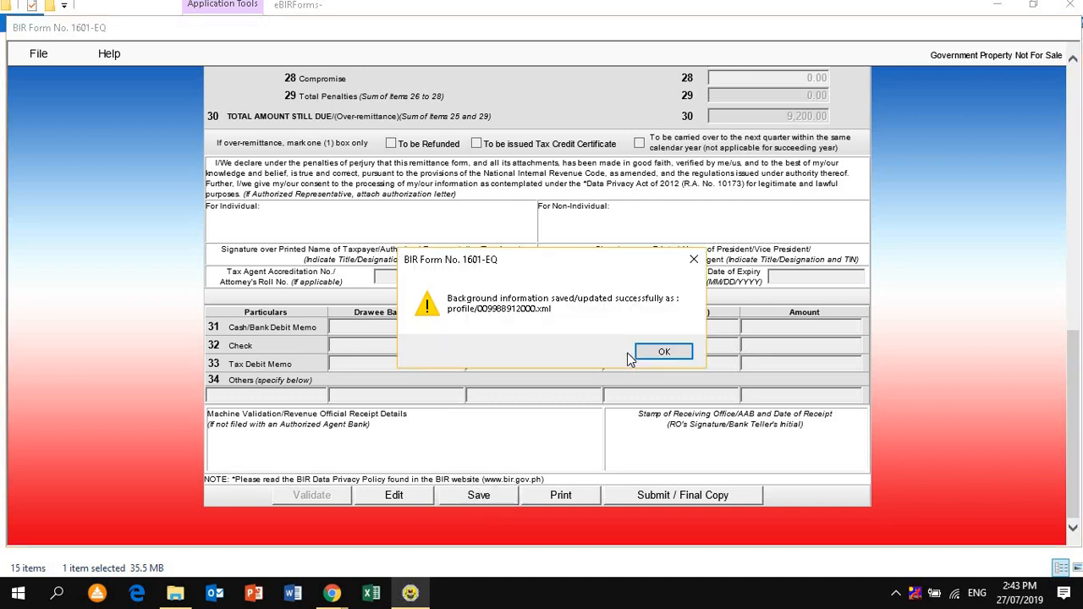
pyautogui.click(645, 352)
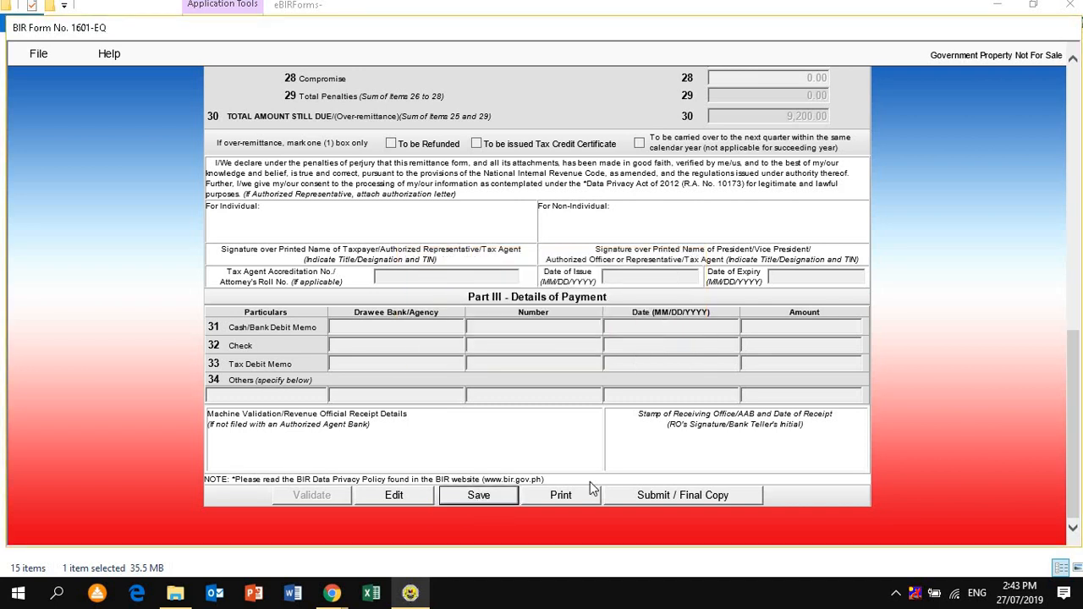